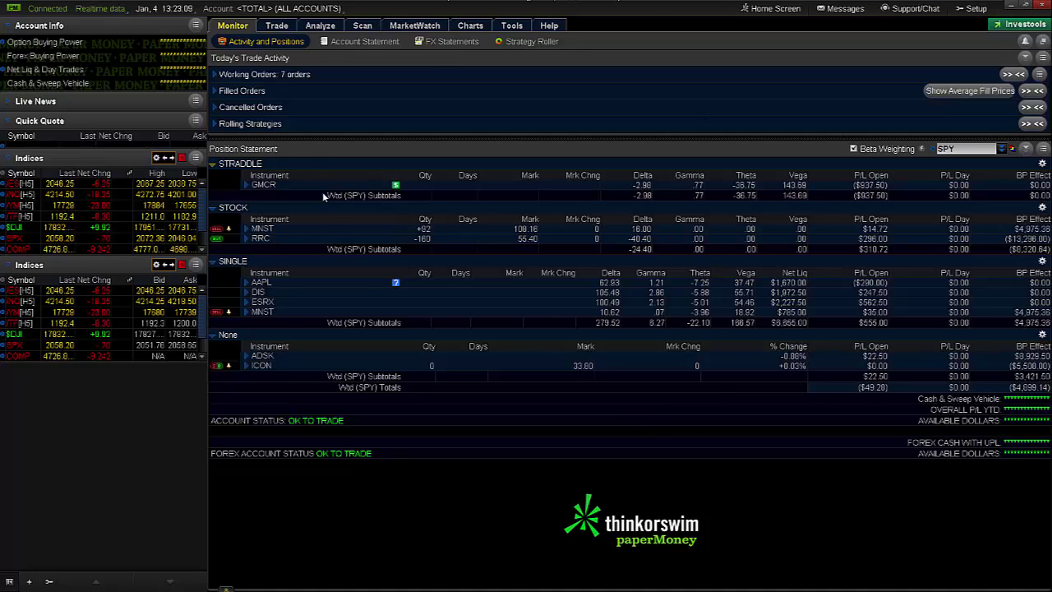
- Review the AAPL holding across its option chain, risk profile and expanded position details in the position statement
{"action": "left_click", "coordinate": [287, 23]}
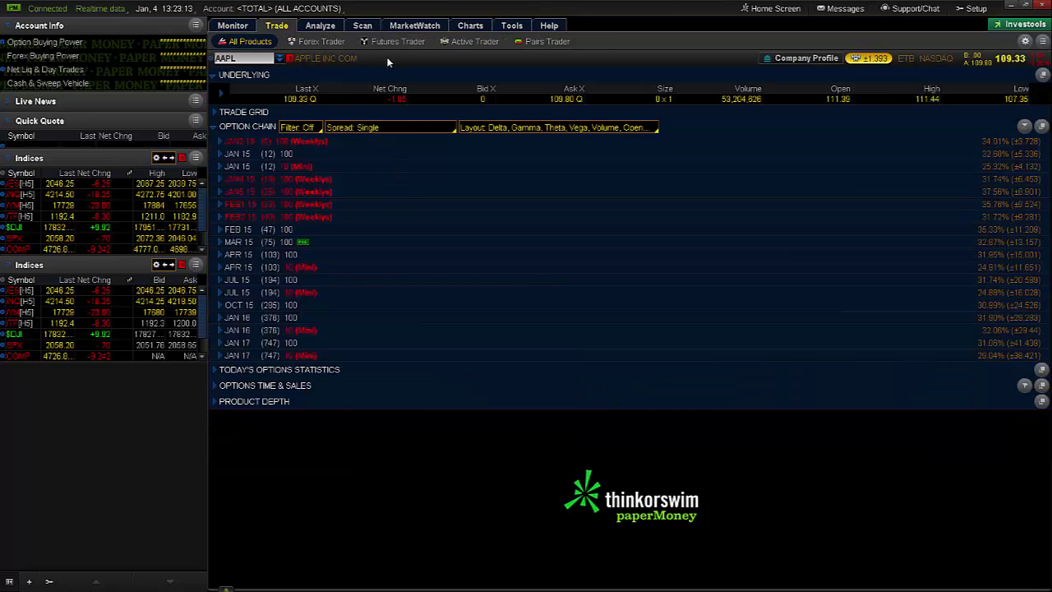
{"action": "left_click", "coordinate": [325, 28]}
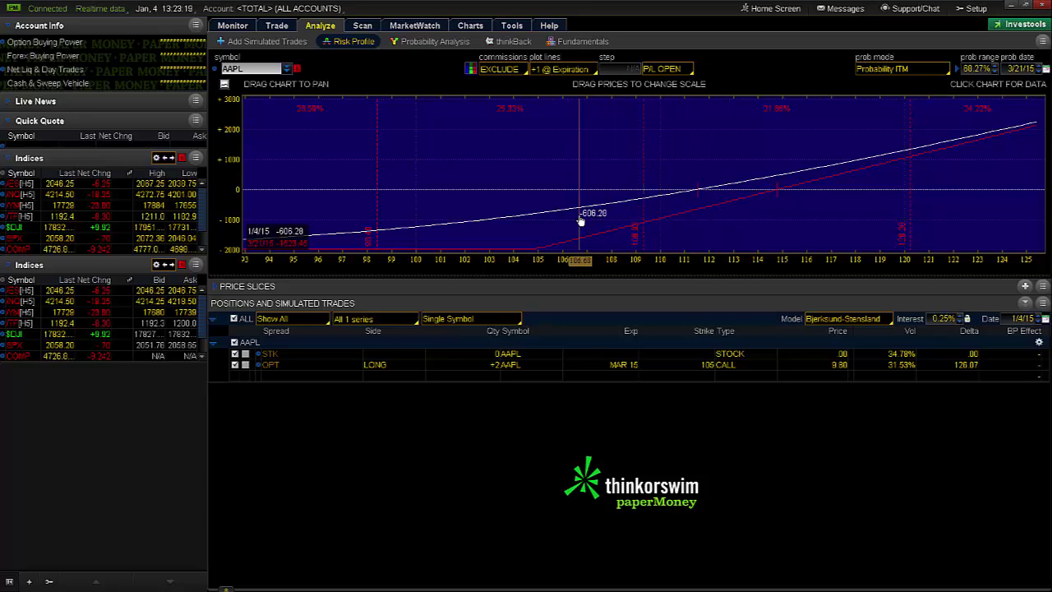
{"action": "left_click", "coordinate": [231, 30]}
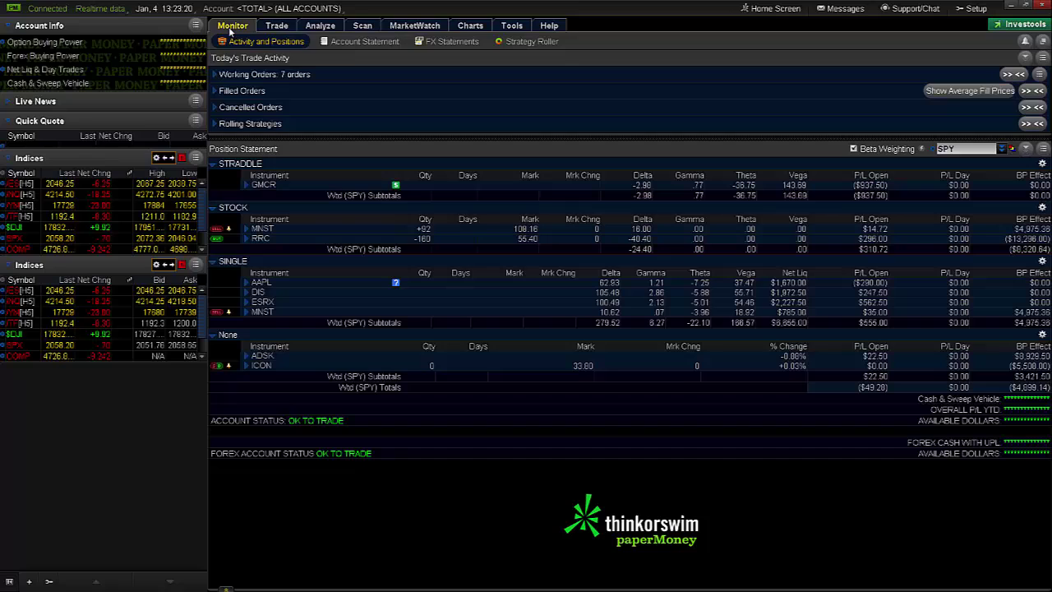
{"action": "left_click", "coordinate": [245, 282]}
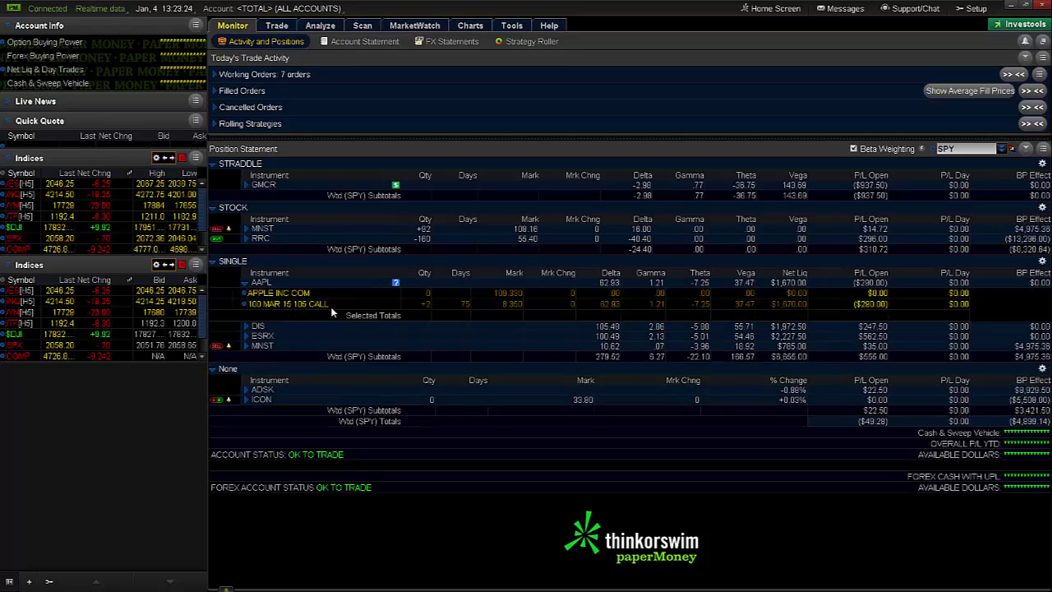
{"action": "left_click", "coordinate": [262, 283]}
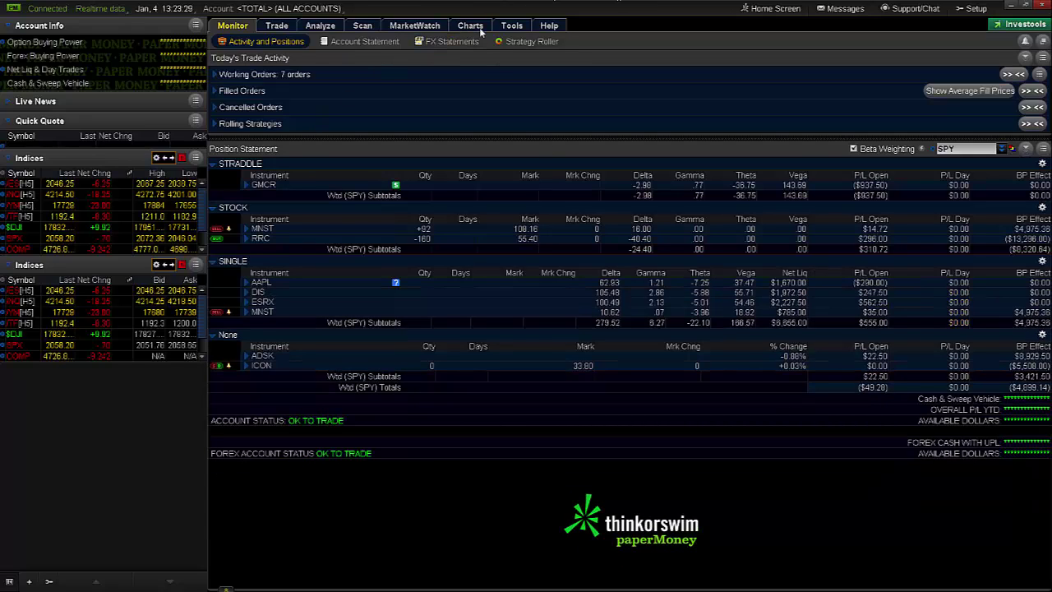
- Bring up the AAPL risk profile and project it to the date 2/4/15
{"action": "mouse_move", "coordinate": [482, 34]}
{"action": "left_click", "coordinate": [288, 39]}
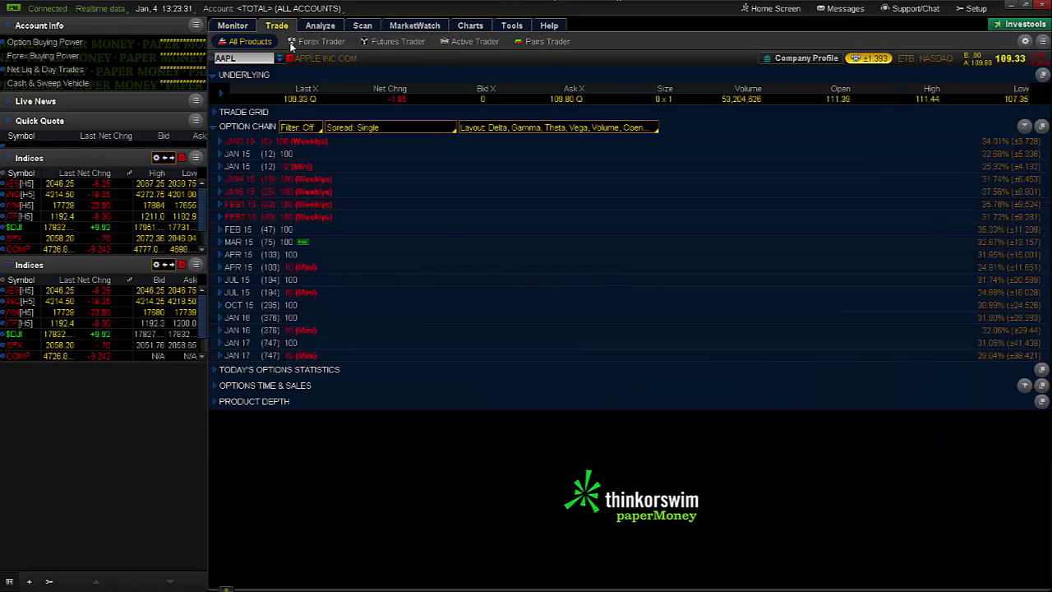
{"action": "left_click", "coordinate": [320, 25]}
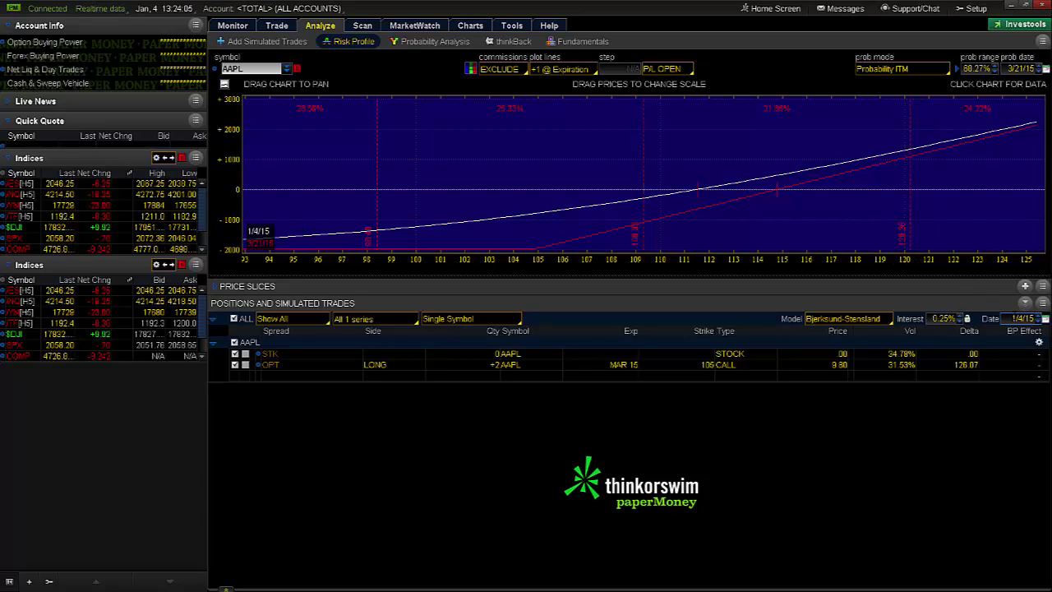
{"action": "left_click", "coordinate": [1022, 318]}
{"action": "double_click", "coordinate": [1022, 318]}
{"action": "left_click", "coordinate": [1044, 319]}
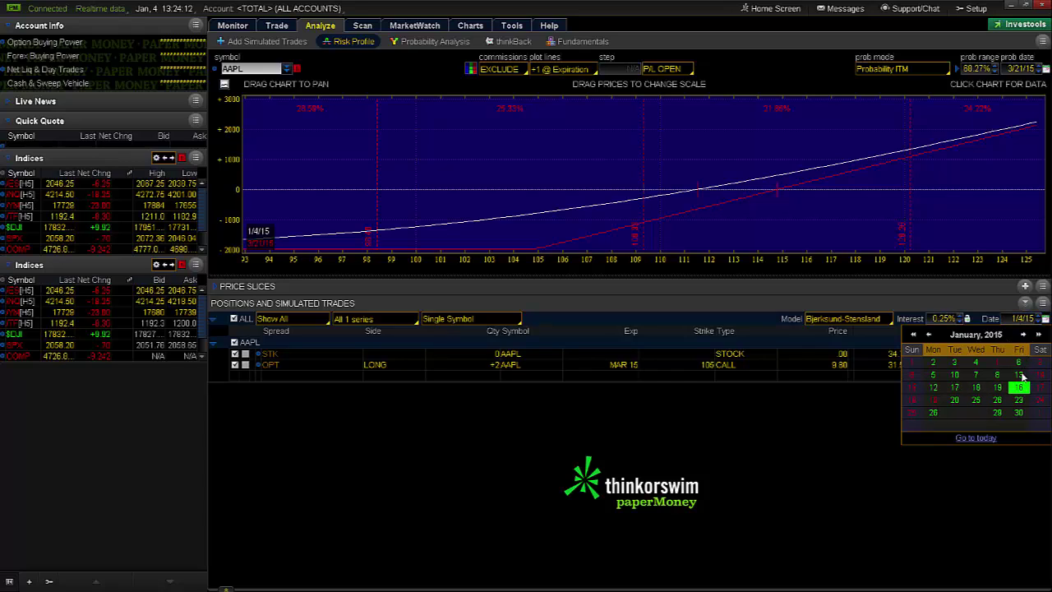
{"action": "scroll", "coordinate": [1022, 375], "scroll_direction": "down", "scroll_amount": 1}
{"action": "left_click", "coordinate": [977, 361]}
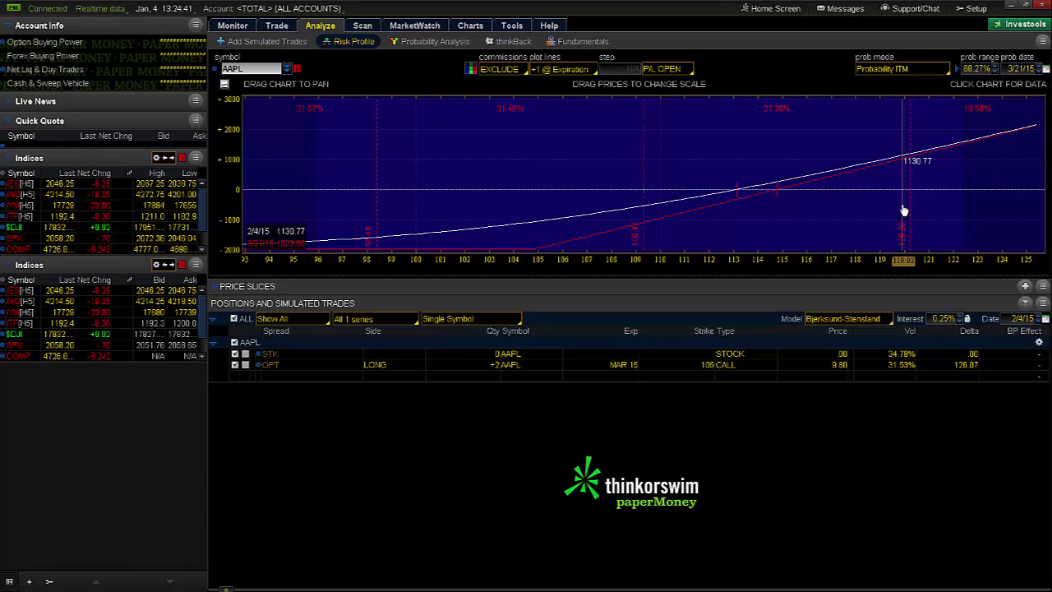
- Reset the AAPL risk profile's analysis date to today
{"action": "left_click", "coordinate": [1009, 318]}
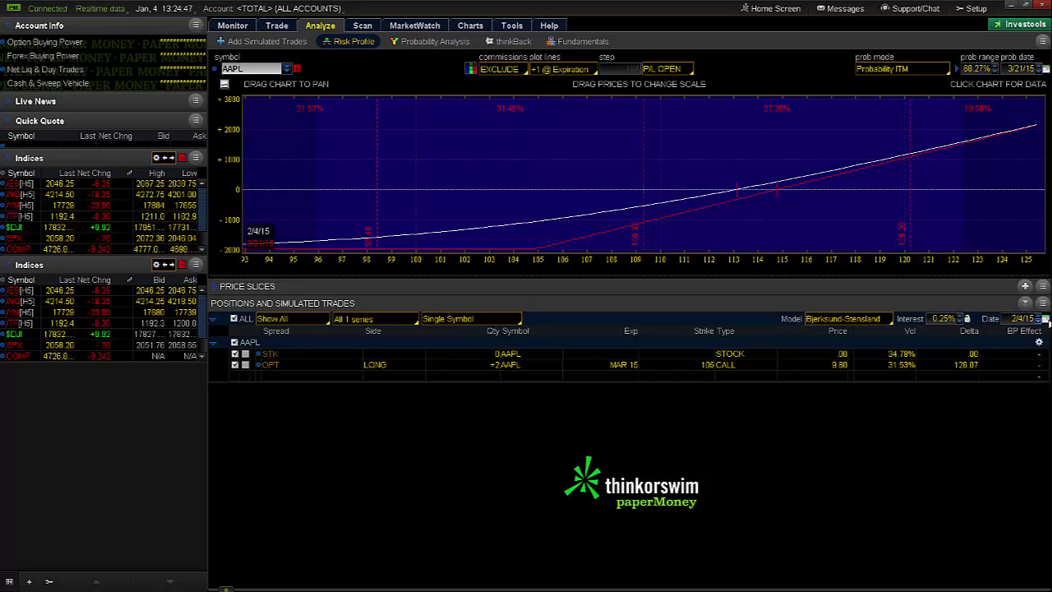
{"action": "left_click", "coordinate": [1041, 318]}
{"action": "left_click", "coordinate": [928, 335]}
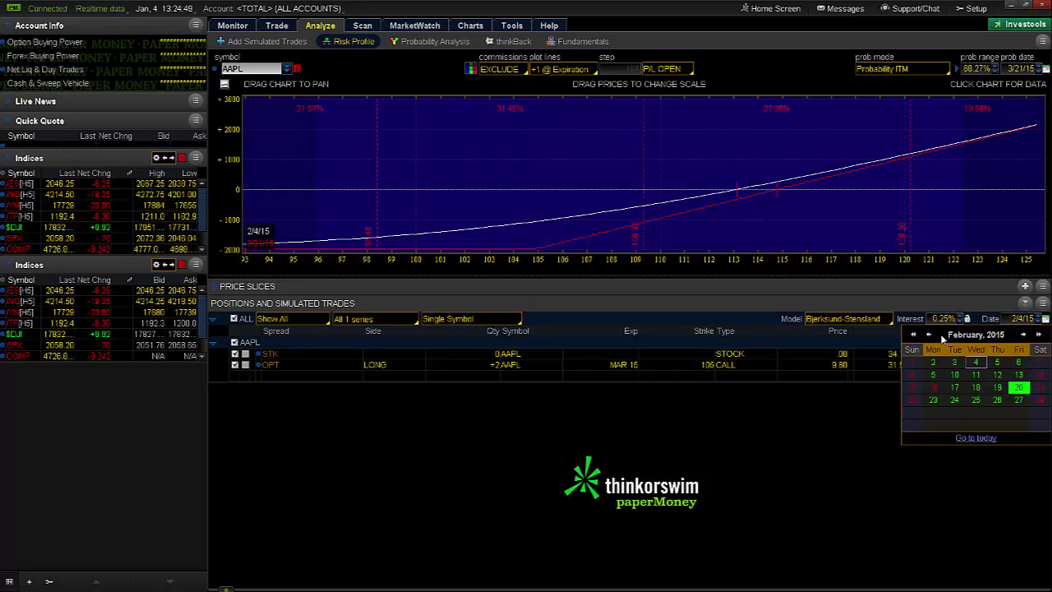
{"action": "left_click", "coordinate": [974, 438]}
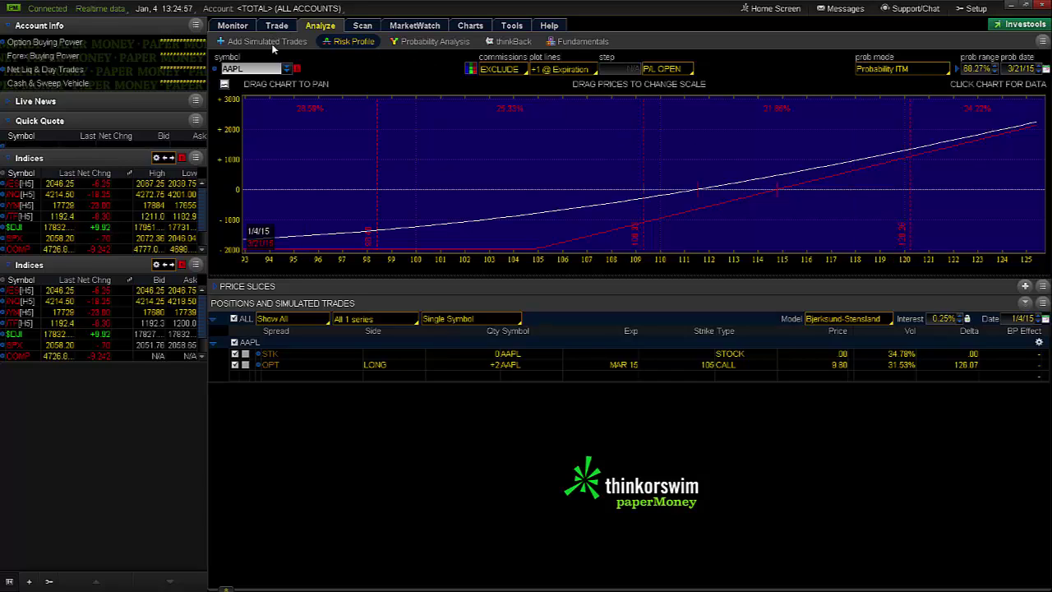
- Load the crude oil futures symbol /CL into the risk profile
{"action": "left_click", "coordinate": [258, 68]}
{"action": "key", "text": "BackSpace"}
{"action": "type", "text": "/CL"}
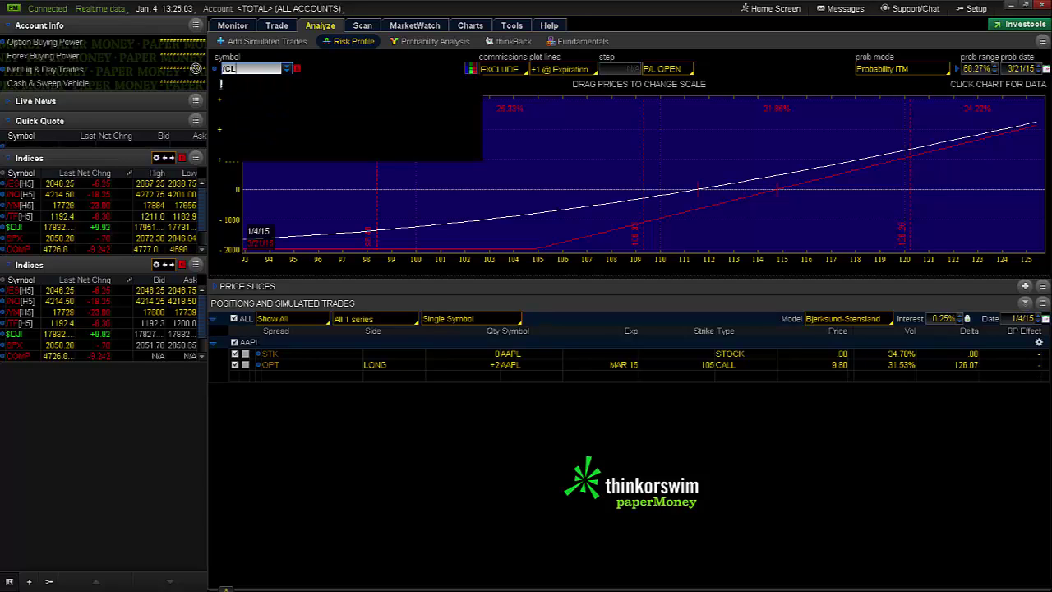
{"action": "key", "text": "Return"}
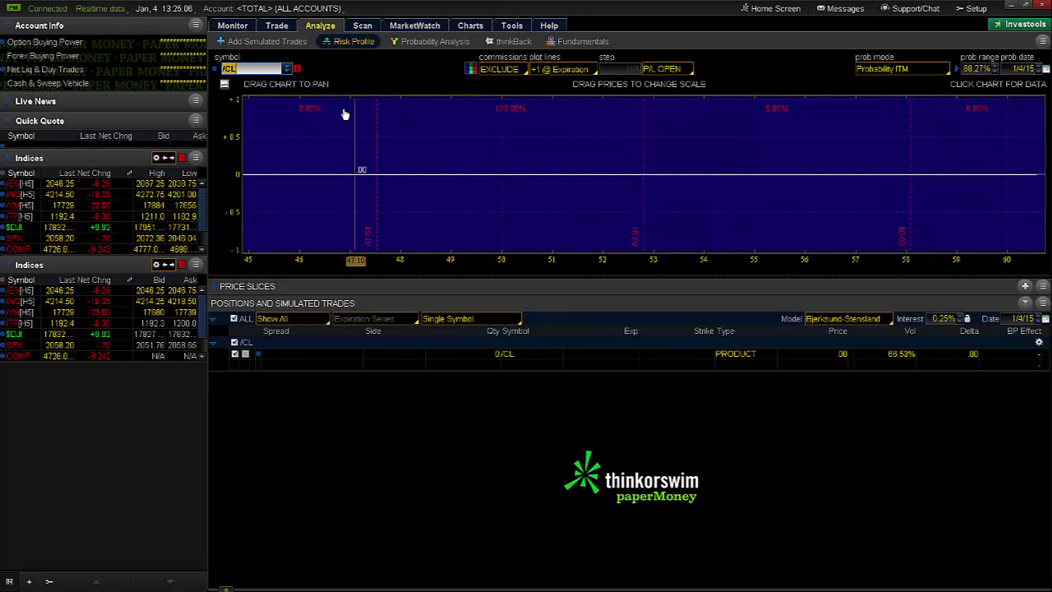
- Show the MAR 15 /CL option chain for simulated trades, down to the puts with strikes in the low 40s
{"action": "left_click", "coordinate": [271, 42]}
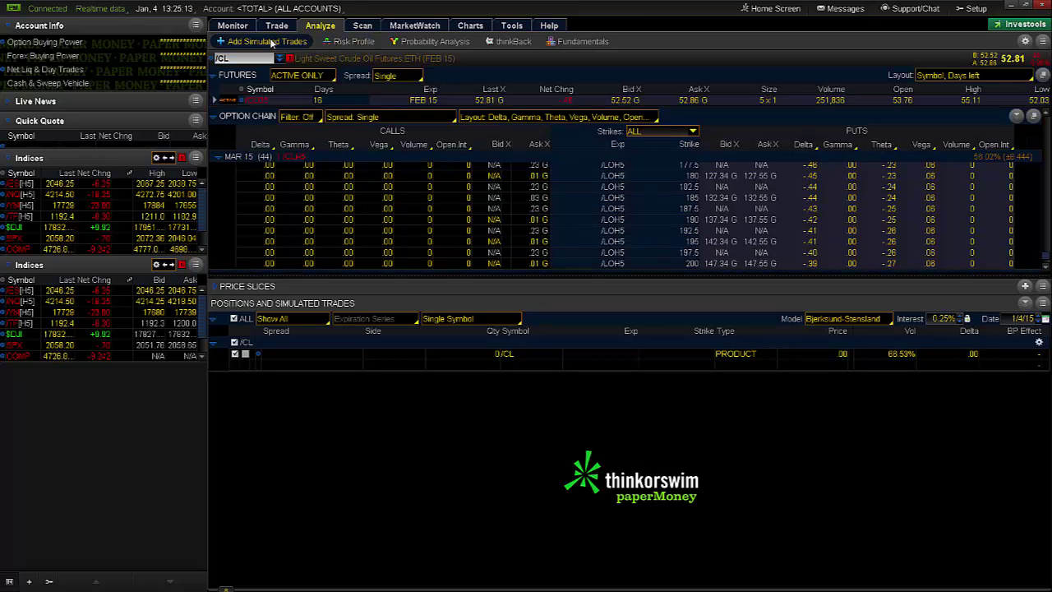
{"action": "left_click", "coordinate": [230, 157]}
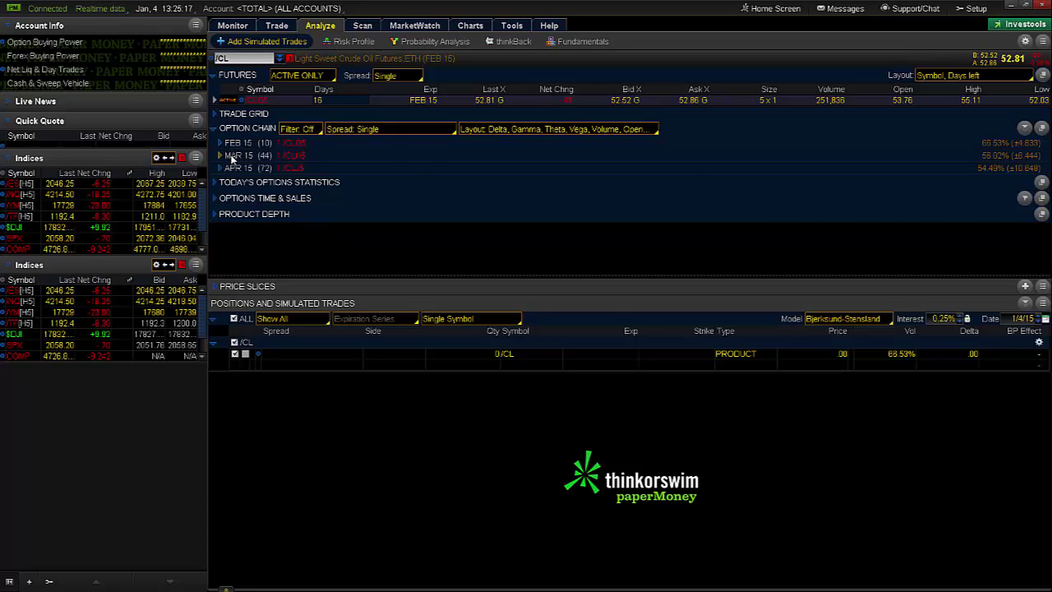
{"action": "left_click", "coordinate": [231, 157]}
{"action": "scroll", "coordinate": [820, 217], "scroll_direction": "down", "scroll_amount": 1}
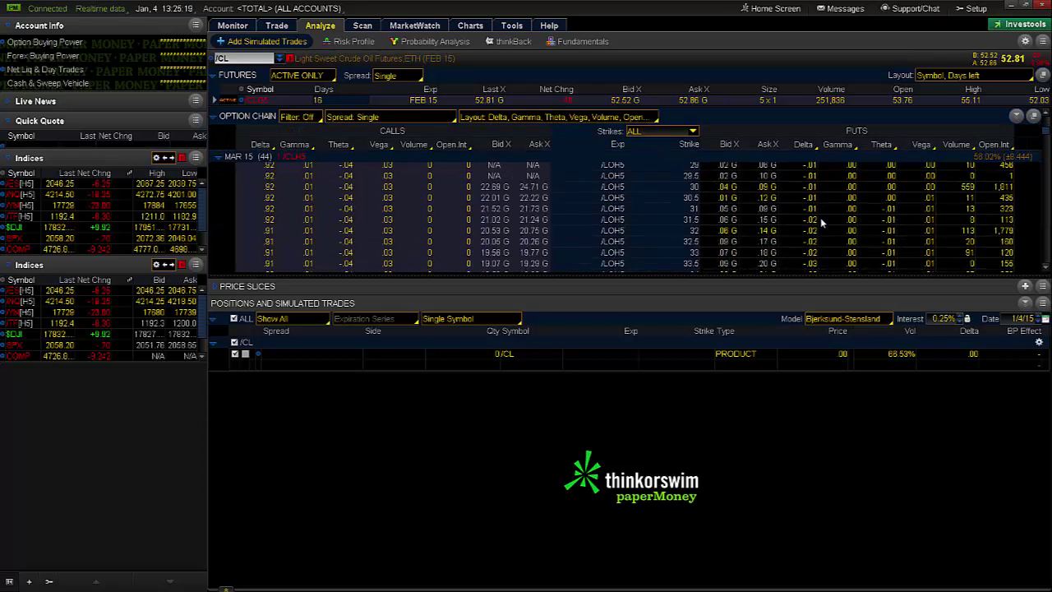
{"action": "scroll", "coordinate": [820, 217], "scroll_direction": "down", "scroll_amount": 7}
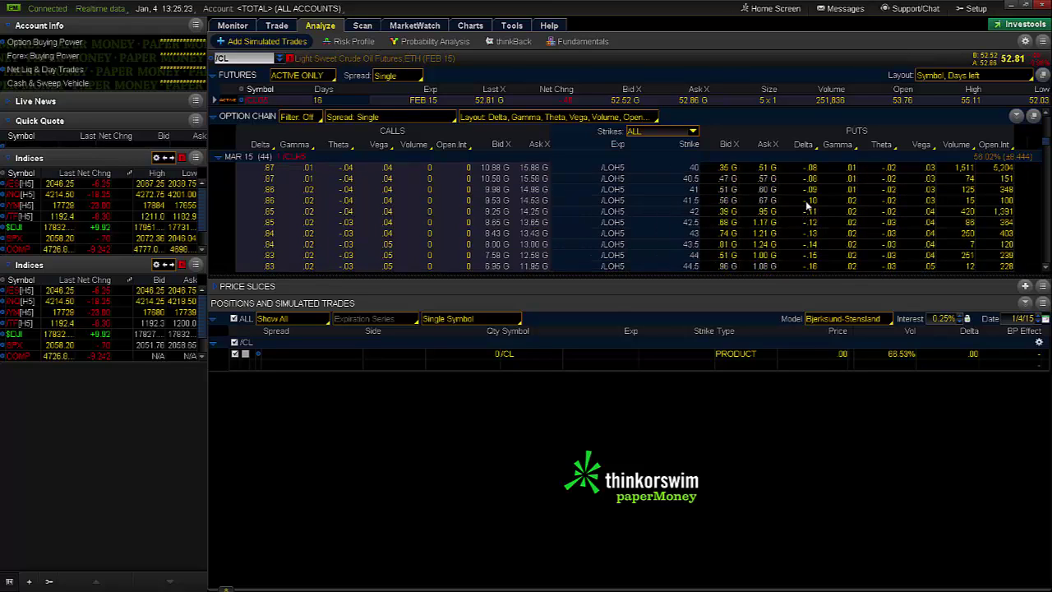
- Add a simulated sell trade on the MAR 15 41-strike put with a quantity of -1
{"action": "left_click", "coordinate": [810, 200]}
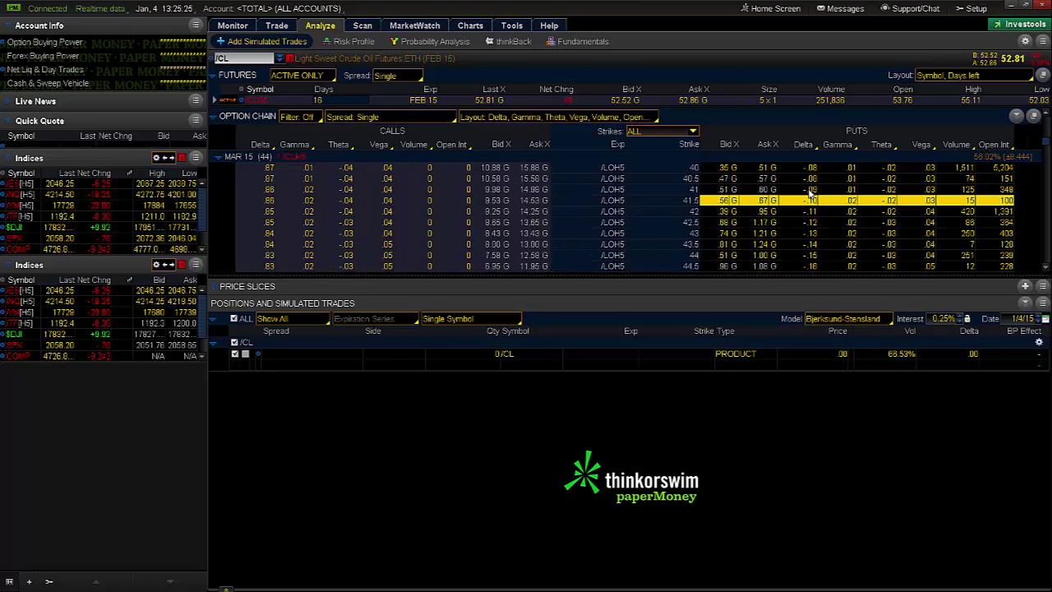
{"action": "left_click", "coordinate": [808, 191]}
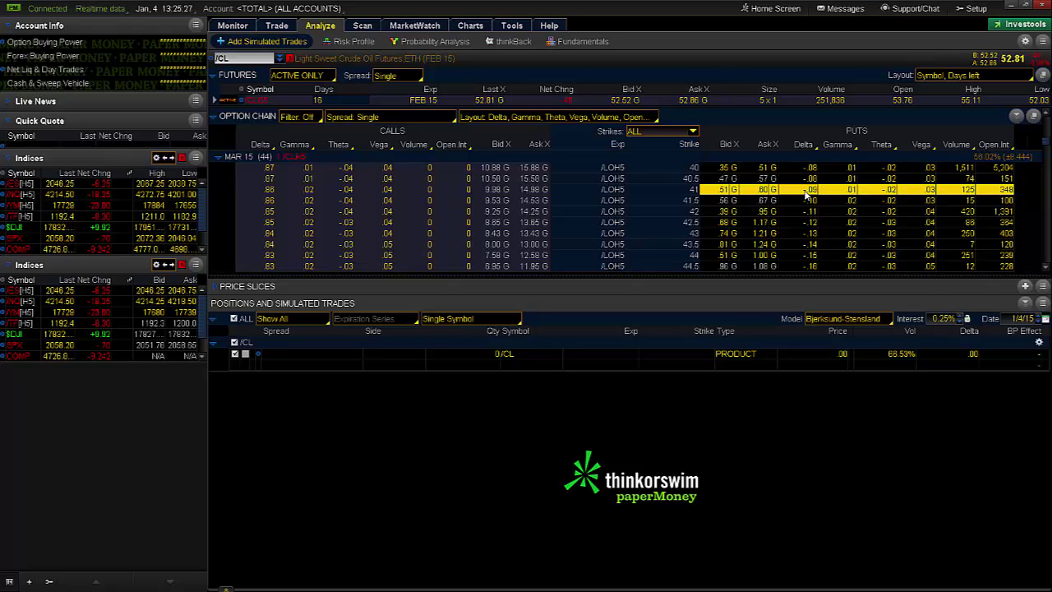
{"action": "right_click", "coordinate": [806, 194]}
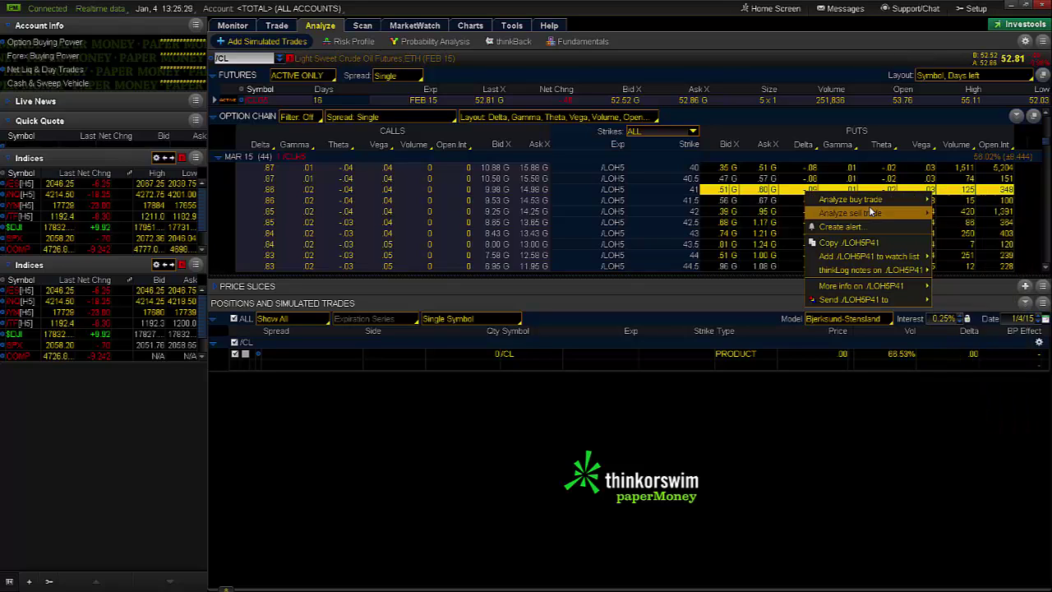
{"action": "mouse_move", "coordinate": [892, 213]}
{"action": "left_click", "coordinate": [936, 215]}
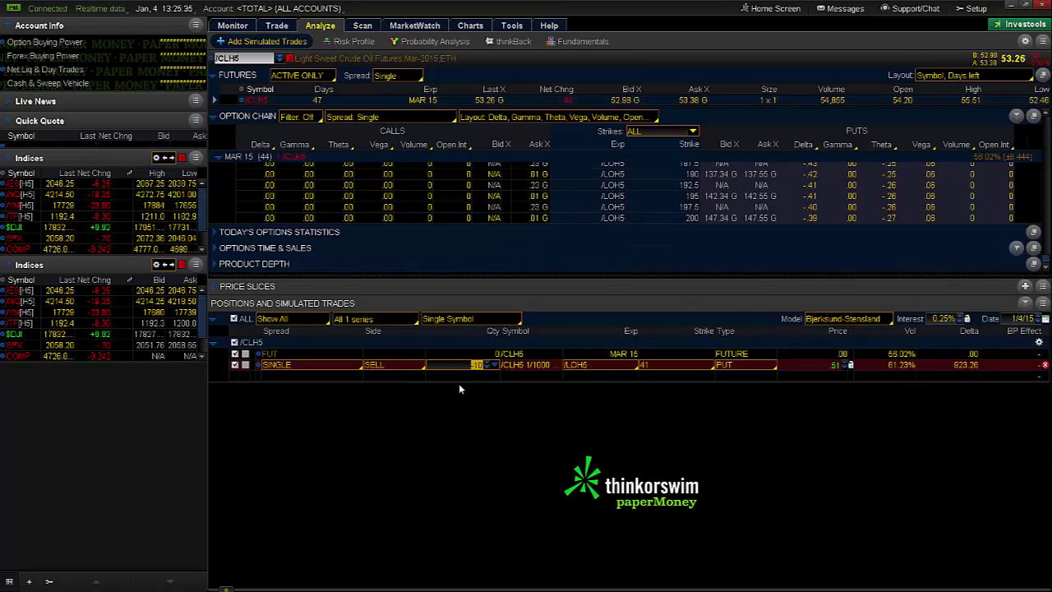
{"action": "key", "text": "Down"}
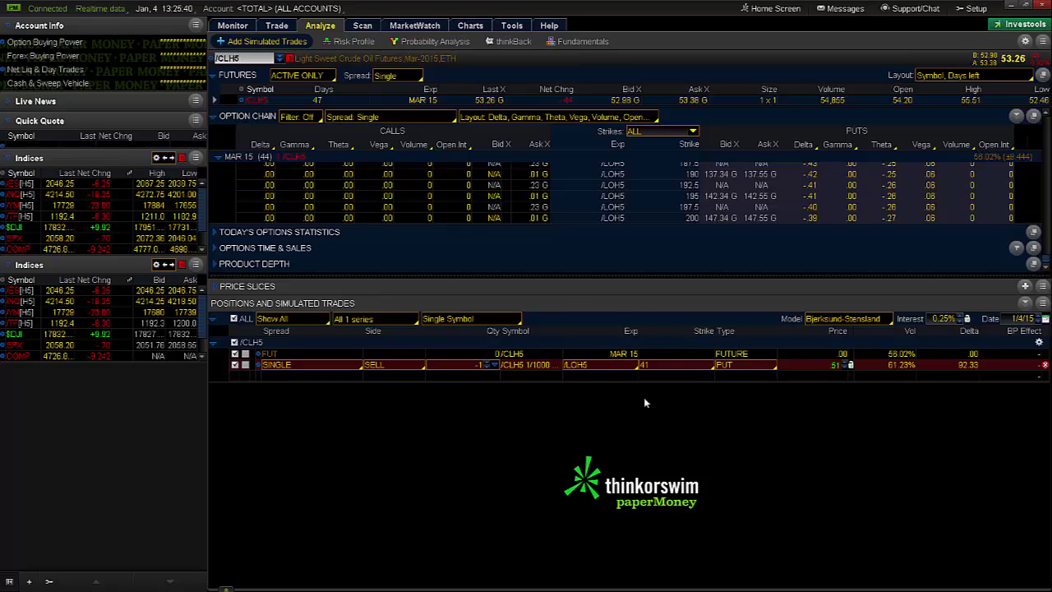
{"action": "left_click", "coordinate": [831, 367]}
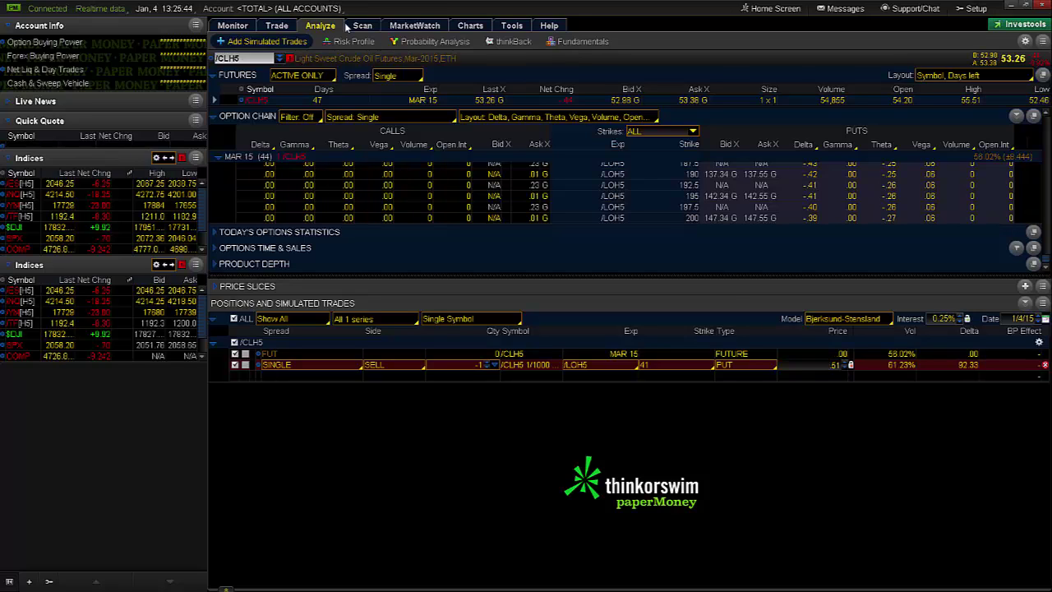
- Examine the risk profile of the simulated short put together with the /CLH5 price chart
{"action": "mouse_move", "coordinate": [353, 39]}
{"action": "left_click", "coordinate": [356, 41]}
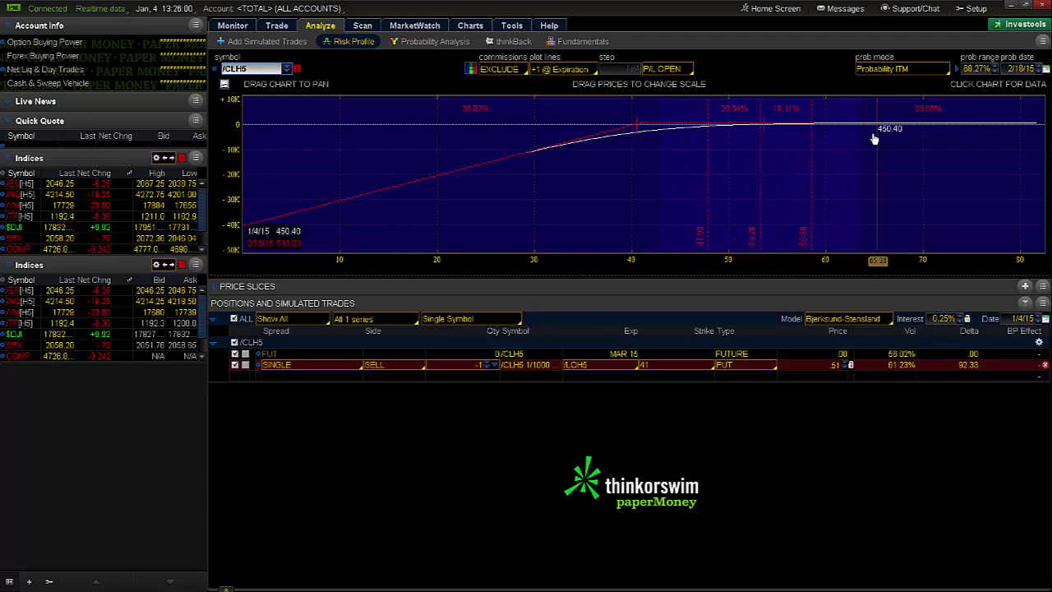
{"action": "left_click", "coordinate": [465, 27]}
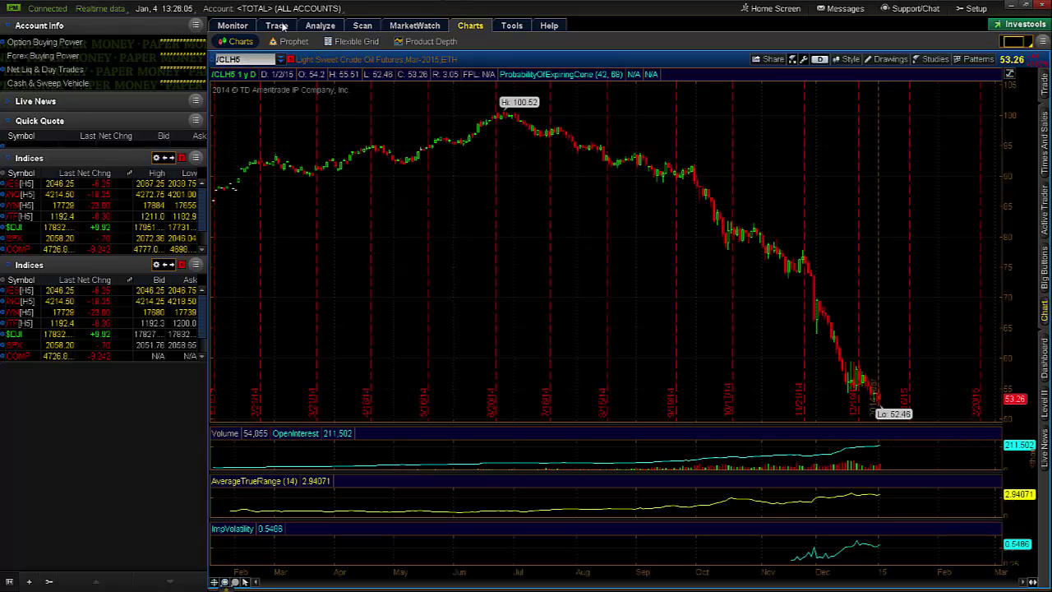
{"action": "left_click", "coordinate": [326, 26]}
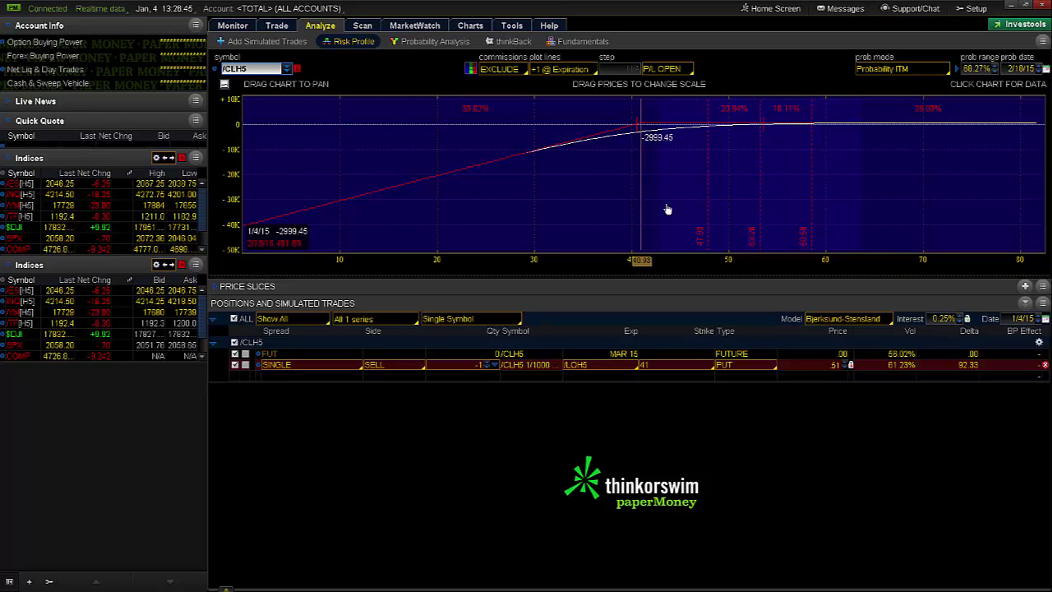
- Project the short put's risk profile to 2/4/15, followed by 2/13/15
{"action": "left_click", "coordinate": [1045, 319]}
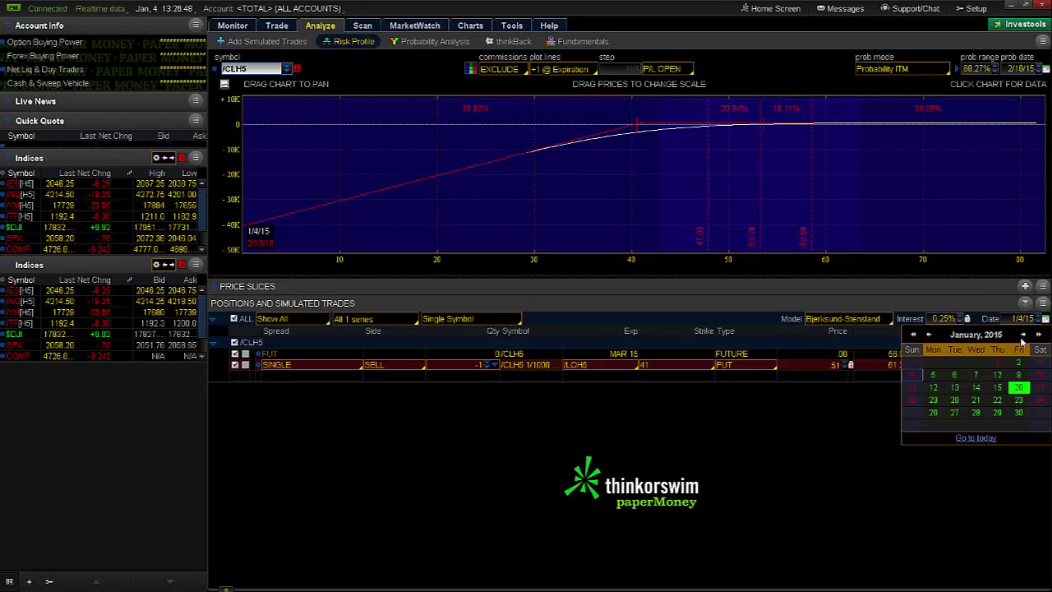
{"action": "left_click", "coordinate": [1022, 335]}
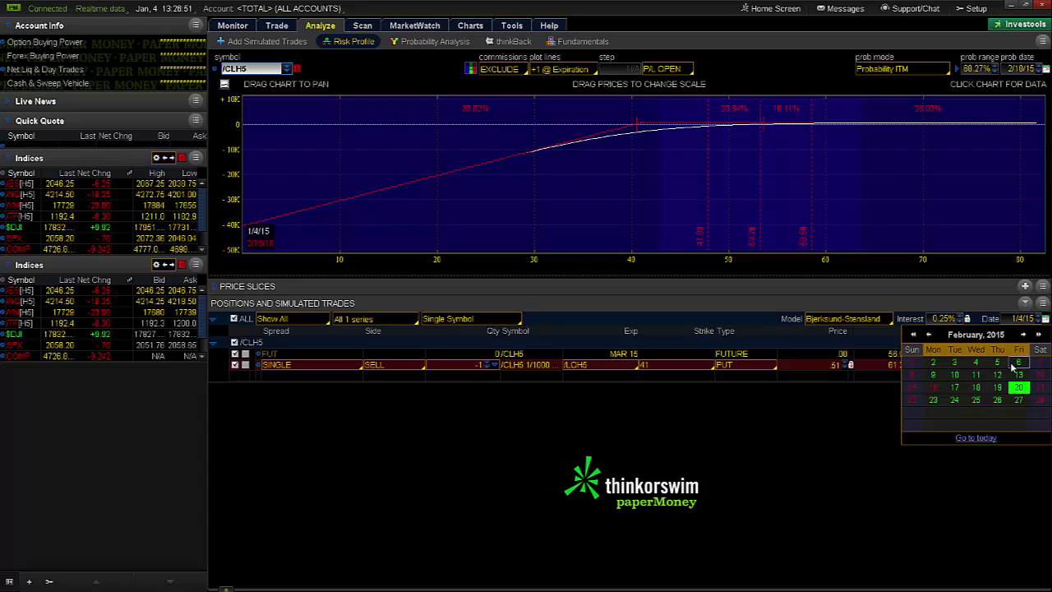
{"action": "left_click", "coordinate": [975, 362]}
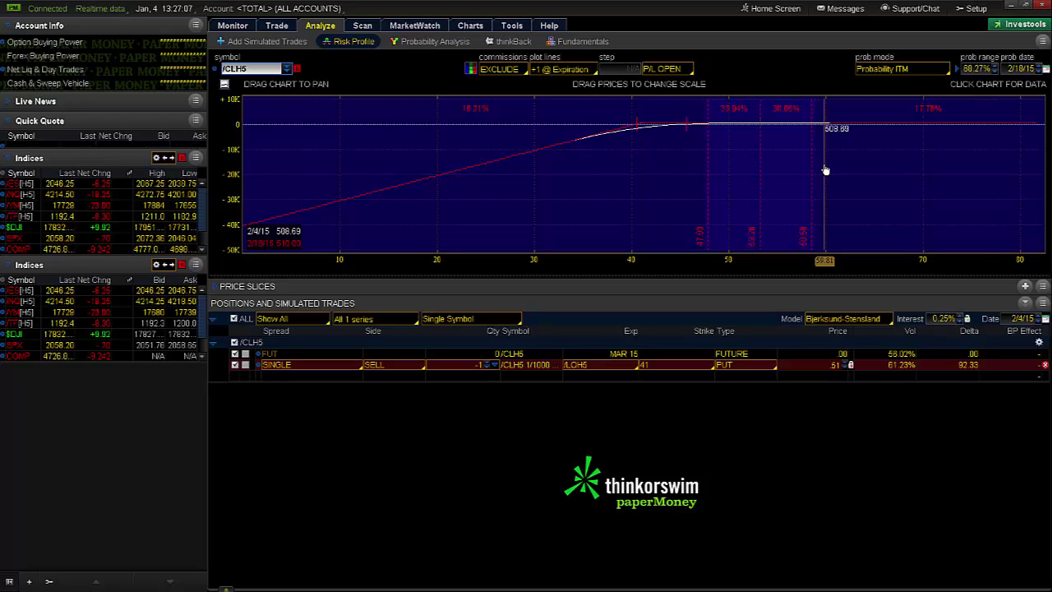
{"action": "left_click", "coordinate": [1044, 319]}
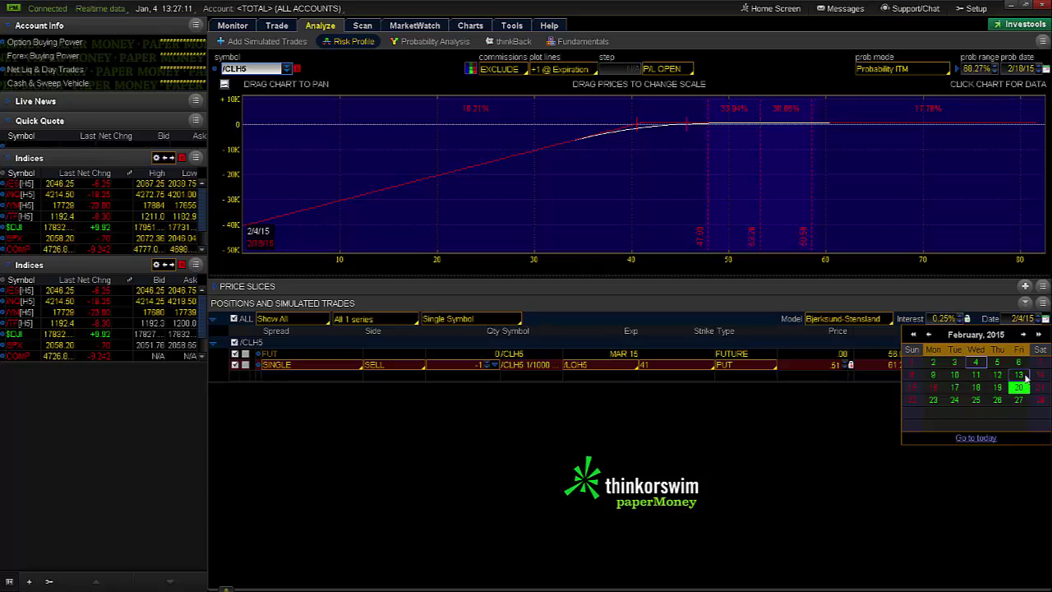
{"action": "left_click", "coordinate": [1021, 379]}
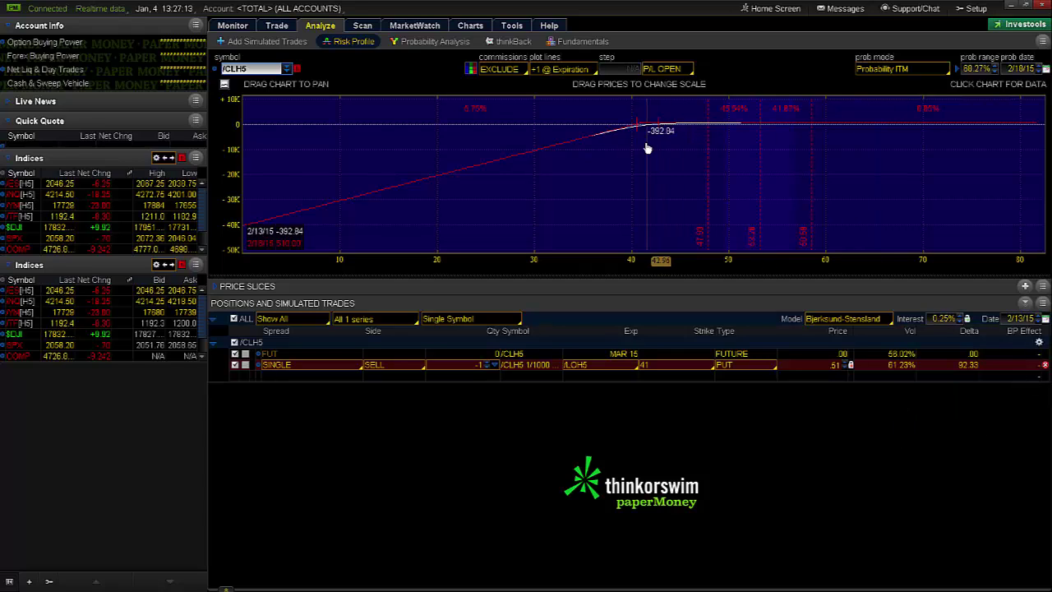